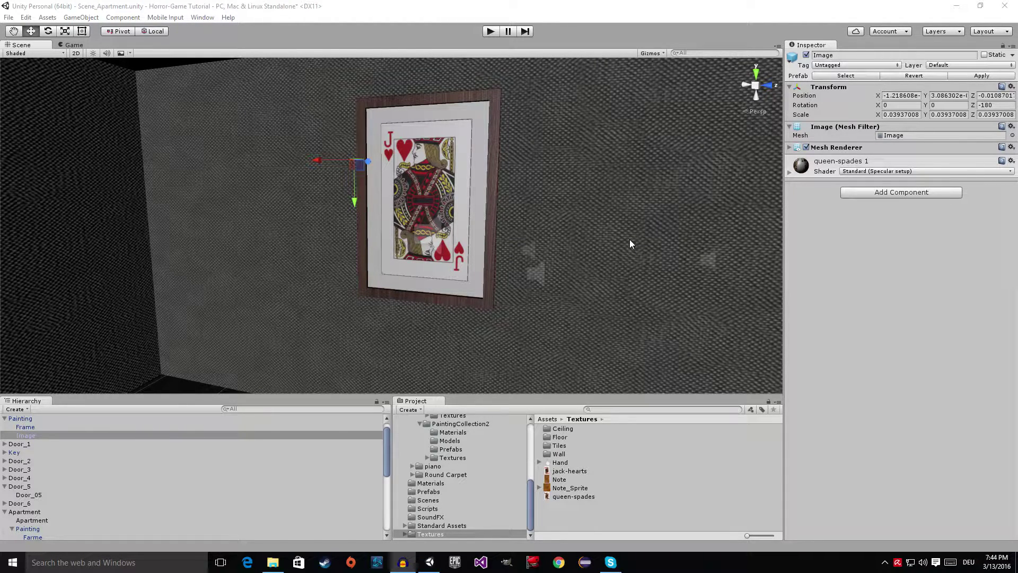
Examine the jack of hearts and queen of spades paintings hanging on the apartment walls.
{"action": "key", "text": "w"}
{"action": "right_click_drag", "start_coordinate": [629, 240], "coordinate": [632, 214]}
{"action": "key", "text": "s"}
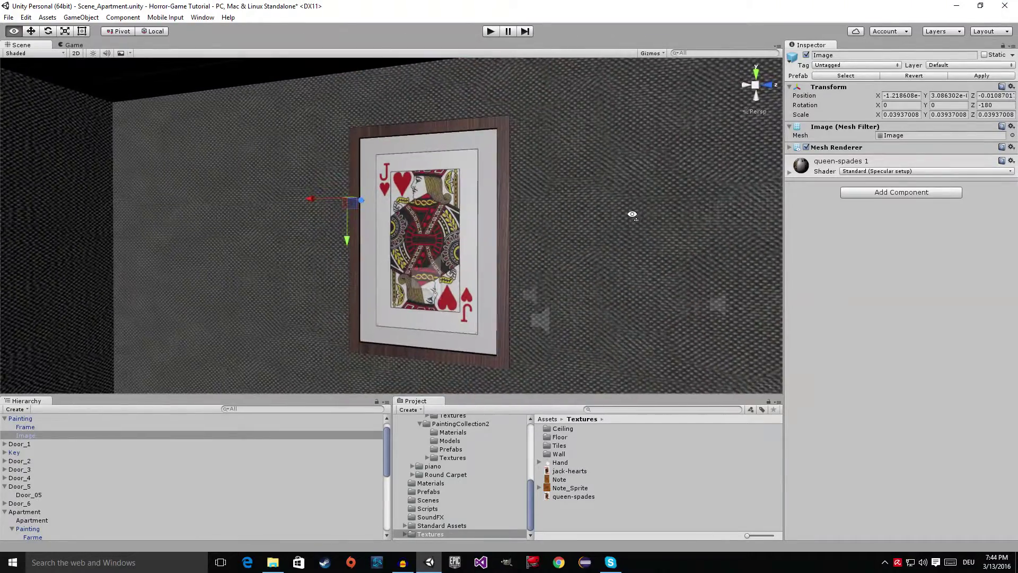
{"action": "left_click_drag", "start_coordinate": [632, 214], "coordinate": [583, 211], "text": "alt"}
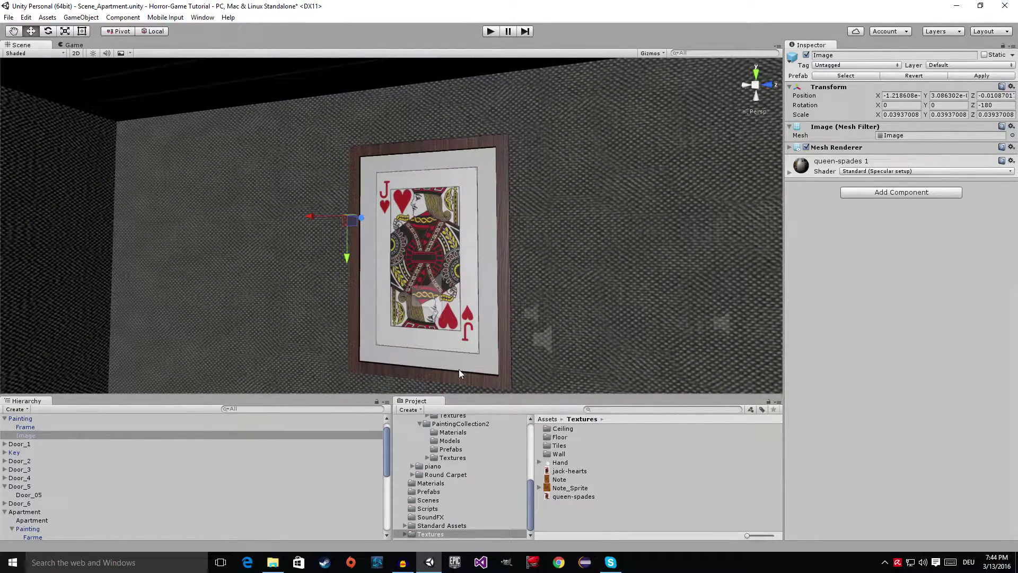
{"action": "mouse_move", "coordinate": [534, 301]}
{"action": "left_mouse_down", "text": "alt"}
{"action": "mouse_move", "coordinate": [114, 257]}
{"action": "mouse_move", "coordinate": [67, 280]}
{"action": "left_mouse_up", "text": "alt"}
{"action": "right_click_drag", "start_coordinate": [67, 280], "coordinate": [154, 270]}
{"action": "key", "text": "w"}
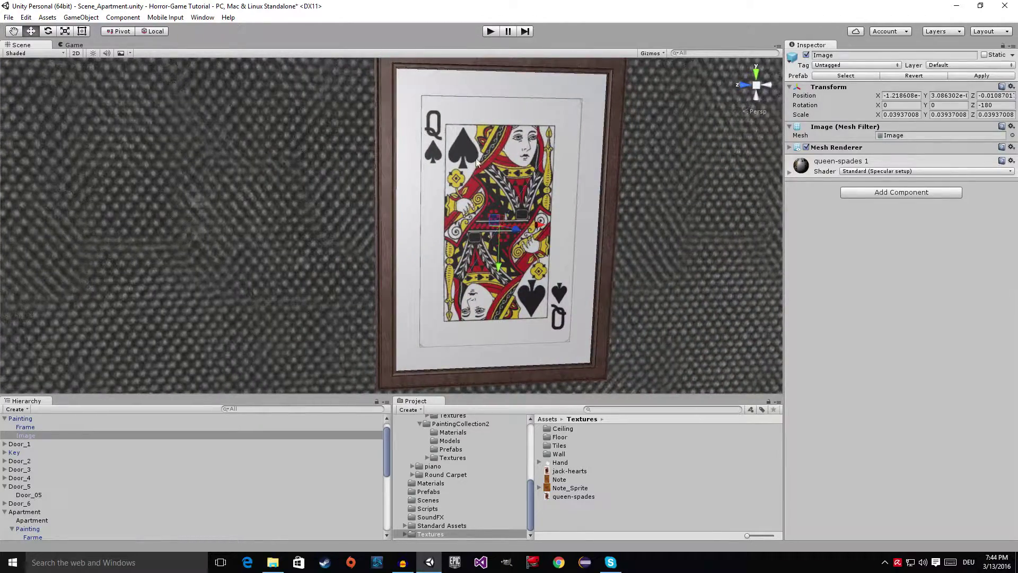
{"action": "key", "text": "s"}
{"action": "mouse_move", "coordinate": [475, 162]}
{"action": "right_mouse_down"}
{"action": "mouse_move", "coordinate": [480, 189]}
{"action": "mouse_move", "coordinate": [445, 209]}
{"action": "mouse_move", "coordinate": [465, 209]}
{"action": "mouse_move", "coordinate": [463, 235]}
{"action": "mouse_move", "coordinate": [470, 177]}
{"action": "mouse_move", "coordinate": [483, 193]}
{"action": "right_mouse_up"}
{"action": "key", "text": "s"}
{"action": "key", "text": "w"}
{"action": "key", "text": "s"}
{"action": "key", "text": "w"}
{"action": "key", "text": "w"}
{"action": "key", "text": "s"}
{"action": "key", "text": "w"}
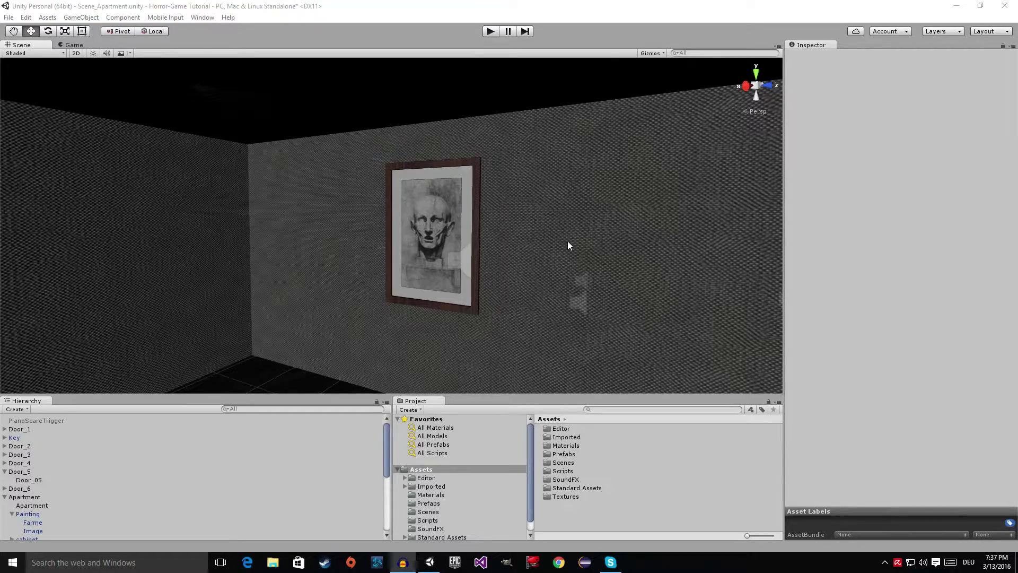
Switch to the desktop and open the Textures folder inside the Horror Game Tutorial Series folder.
{"action": "right_click_drag", "start_coordinate": [568, 242], "coordinate": [568, 247]}
{"action": "key", "text": "w"}
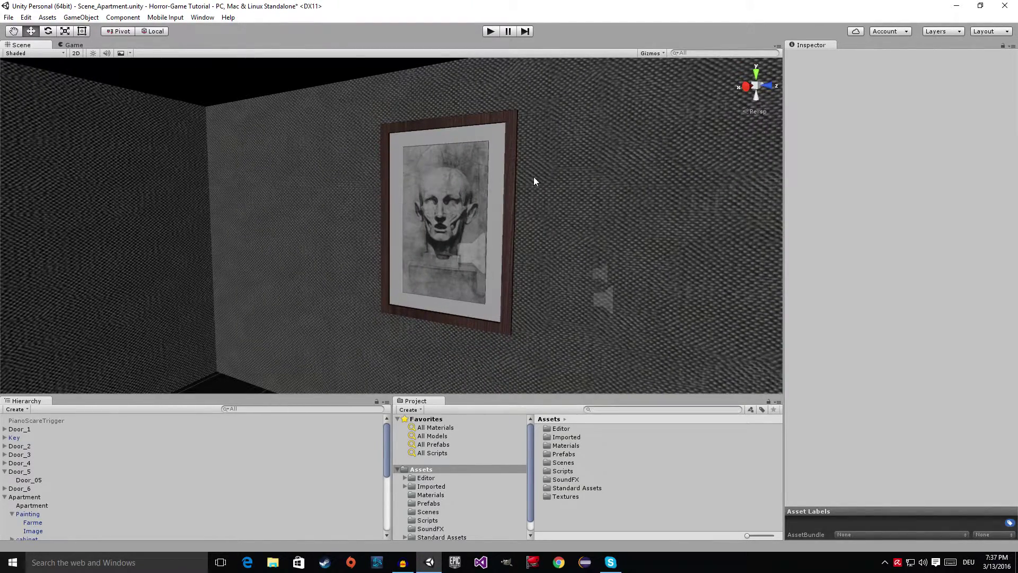
{"action": "right_click_drag", "start_coordinate": [535, 182], "coordinate": [522, 196]}
{"action": "left_click", "coordinate": [956, 6]}
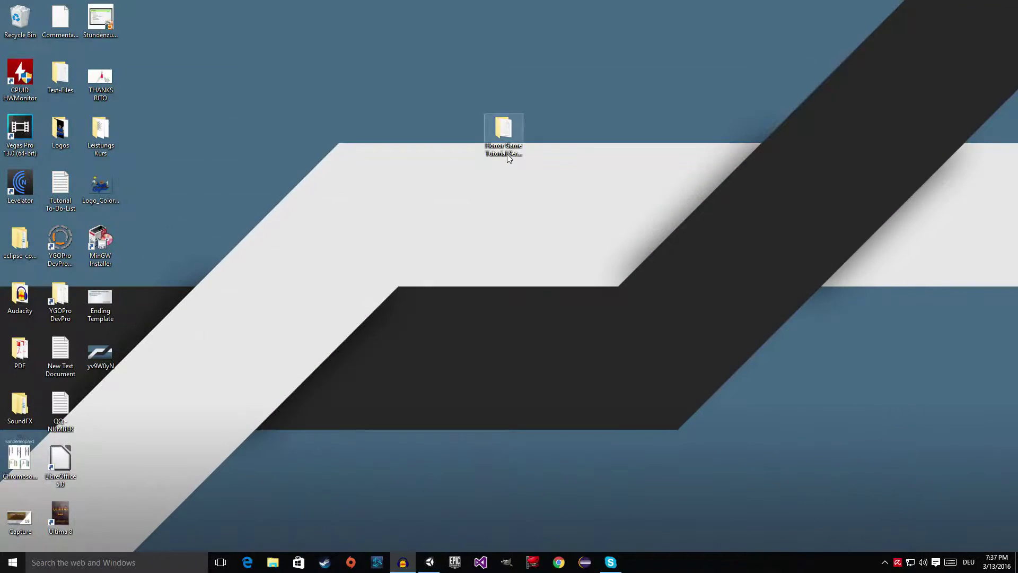
{"action": "left_click_drag", "start_coordinate": [504, 171], "coordinate": [505, 172]}
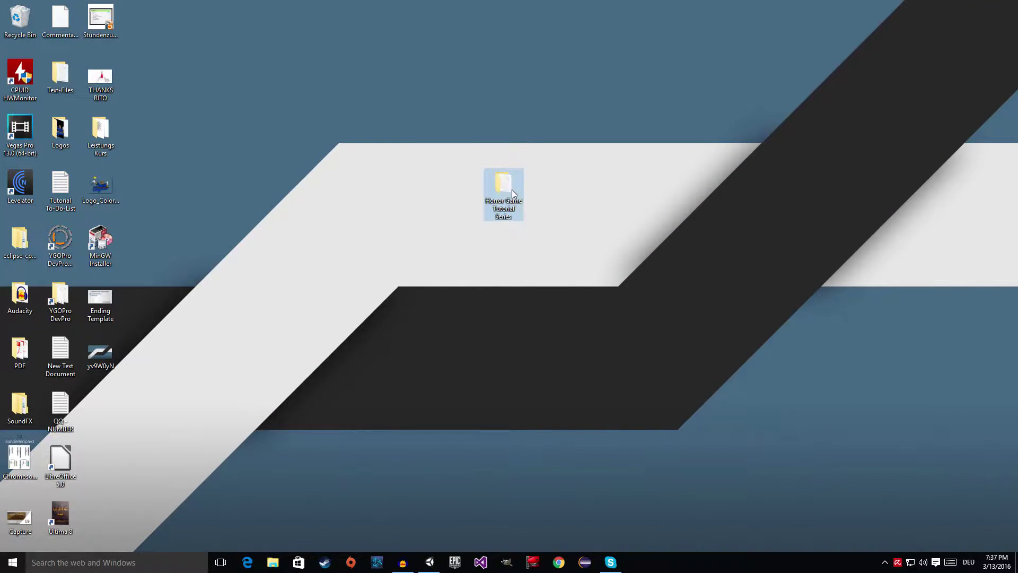
{"action": "double_click", "coordinate": [517, 199]}
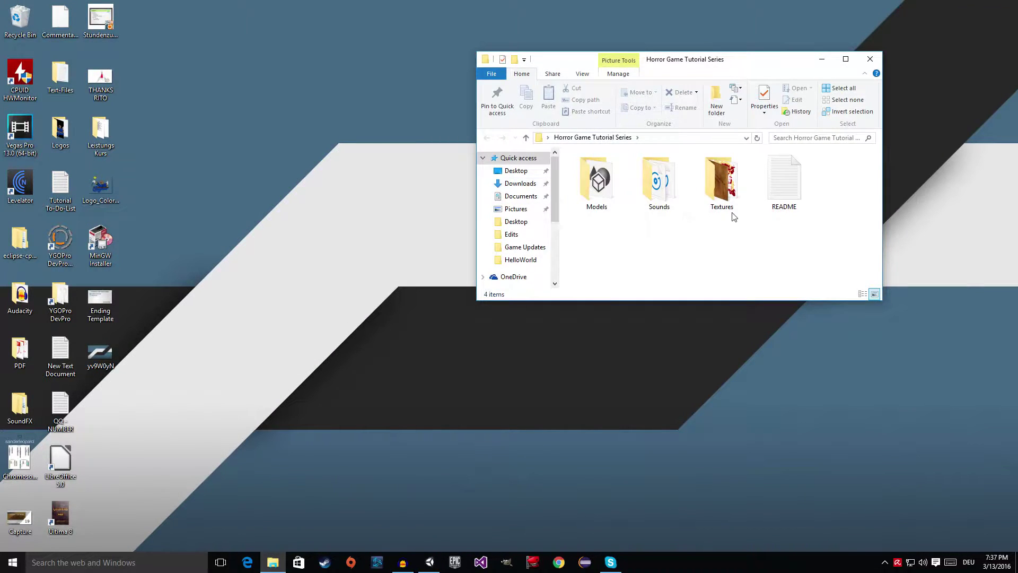
{"action": "left_click", "coordinate": [732, 192]}
{"action": "double_click", "coordinate": [731, 187]}
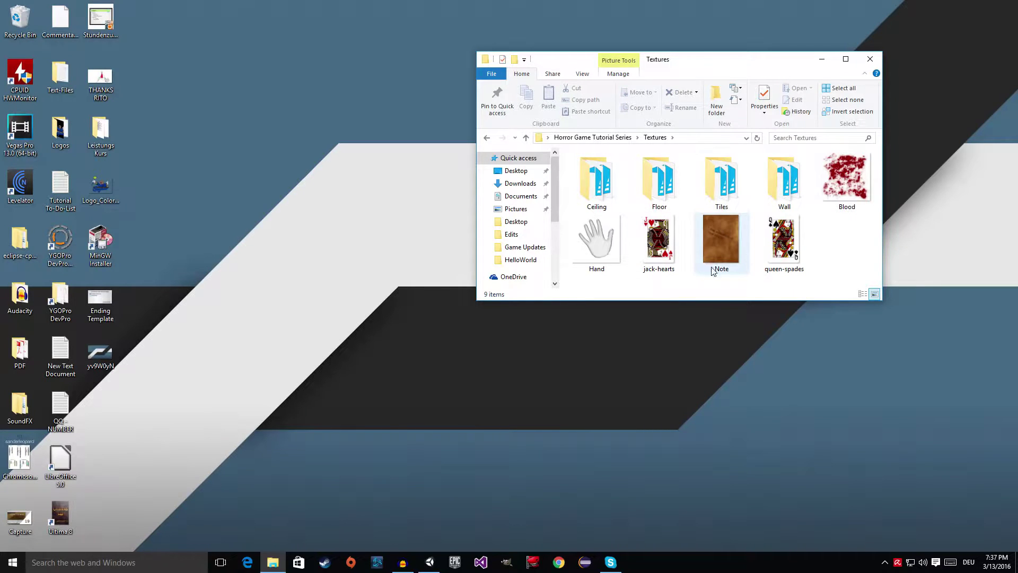
Import the jack-hearts and queen-spades images into the Unity project's Textures folder.
{"action": "left_click", "coordinate": [674, 243]}
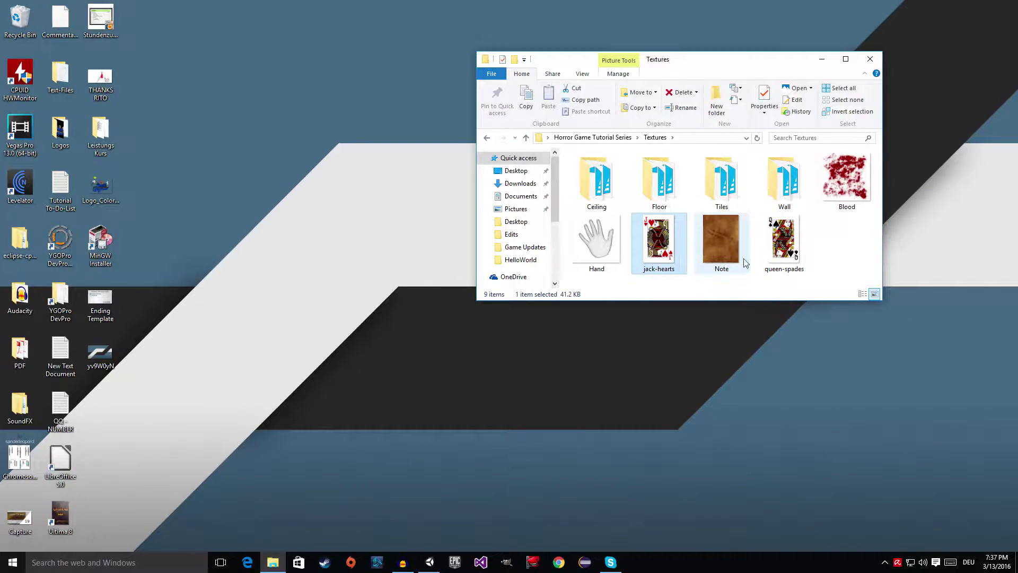
{"action": "left_click", "coordinate": [784, 239], "text": "ctrl"}
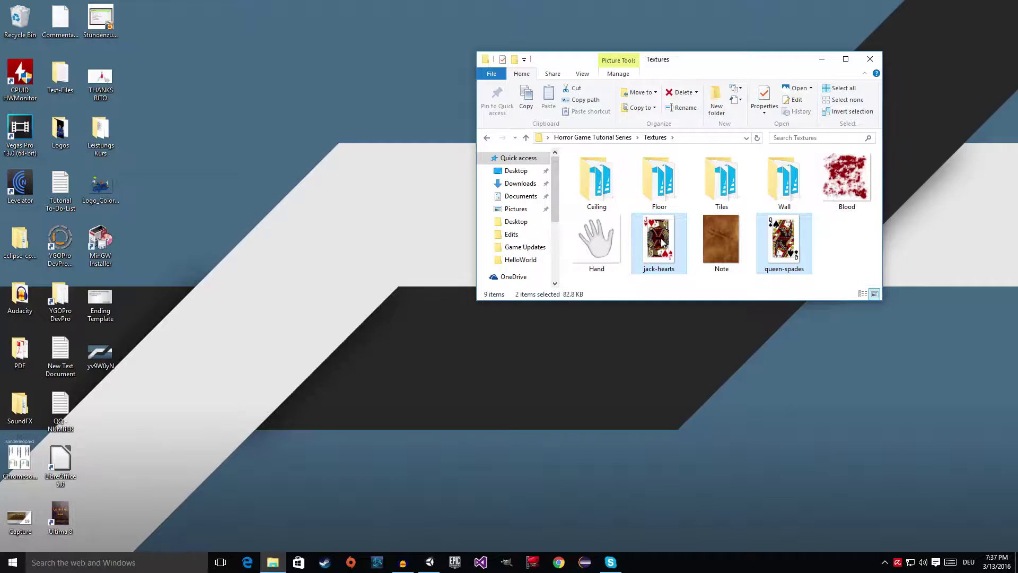
{"action": "left_click_drag", "start_coordinate": [664, 241], "coordinate": [451, 534]}
{"action": "left_click", "coordinate": [468, 533]}
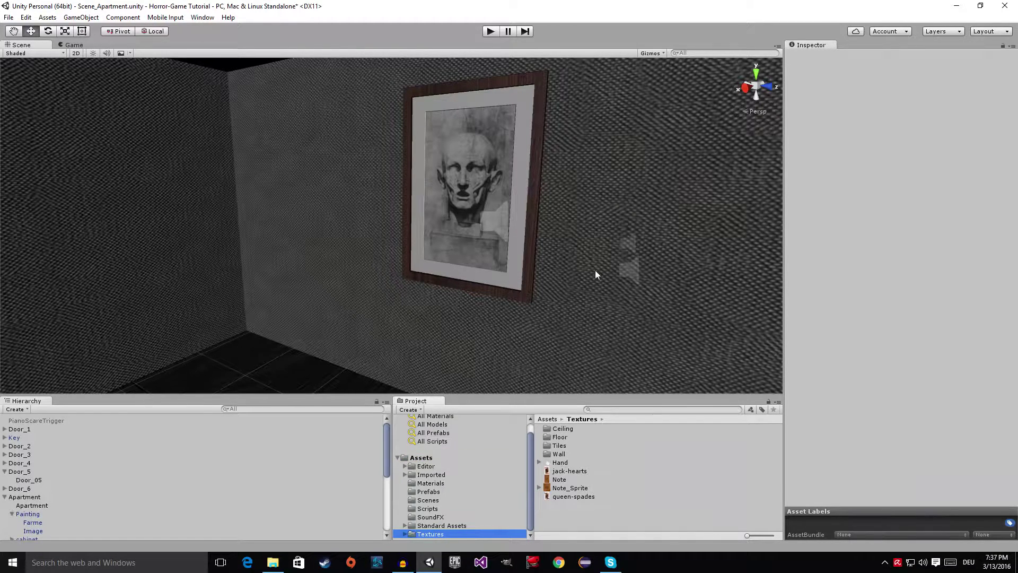
Apply the jack-hearts texture to the Image object of the apartment's framed head-drawing painting.
{"action": "mouse_move", "coordinate": [596, 271]}
{"action": "right_mouse_down"}
{"action": "mouse_move", "coordinate": [586, 232]}
{"action": "mouse_move", "coordinate": [536, 241]}
{"action": "mouse_move", "coordinate": [531, 252]}
{"action": "mouse_move", "coordinate": [533, 239]}
{"action": "right_mouse_up"}
{"action": "left_click", "coordinate": [498, 233]}
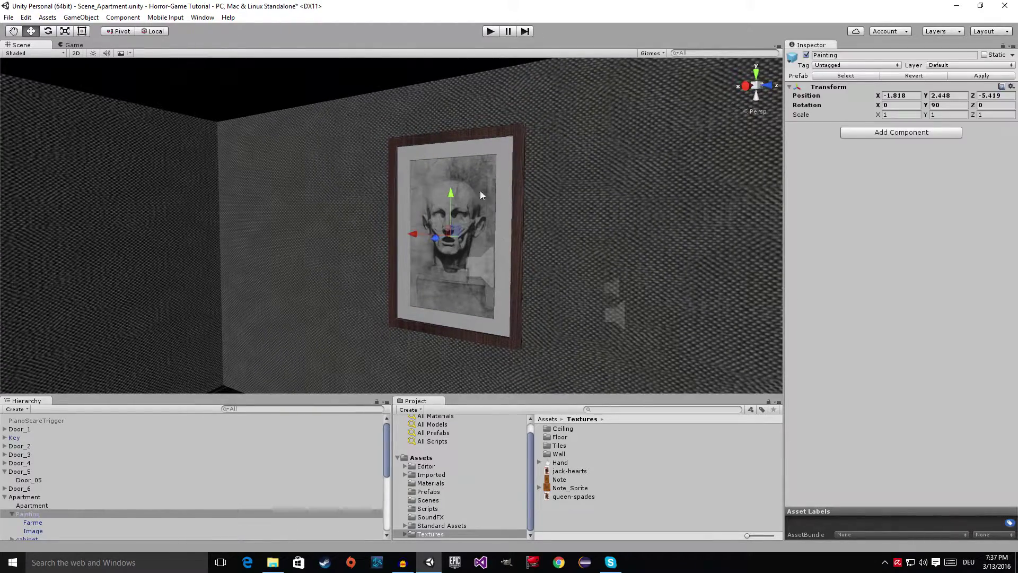
{"action": "right_click_drag", "start_coordinate": [481, 192], "coordinate": [503, 234]}
{"action": "scroll", "coordinate": [16, 517], "scroll_direction": "down", "scroll_amount": 3}
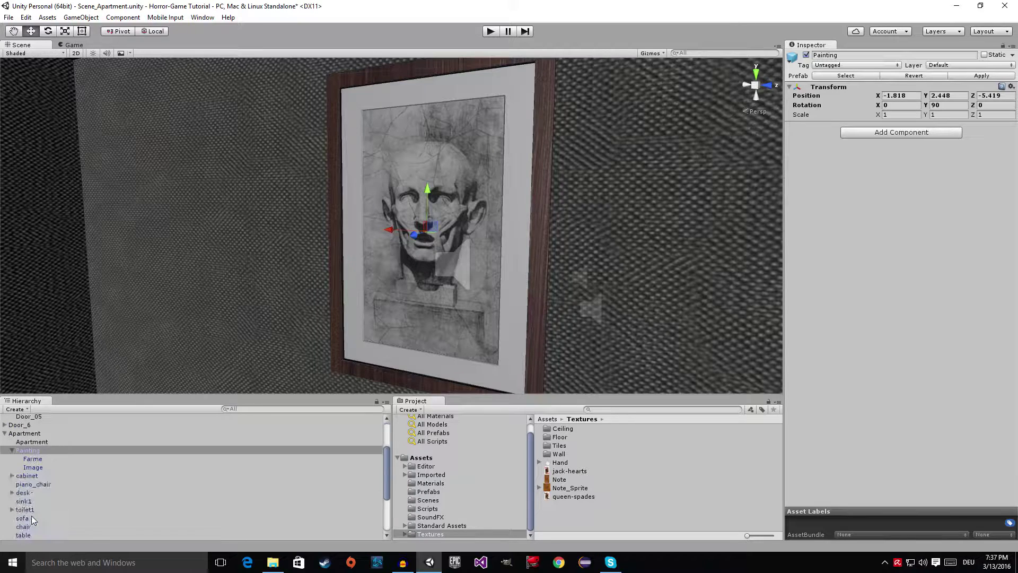
{"action": "left_click", "coordinate": [13, 451]}
{"action": "left_click", "coordinate": [11, 450]}
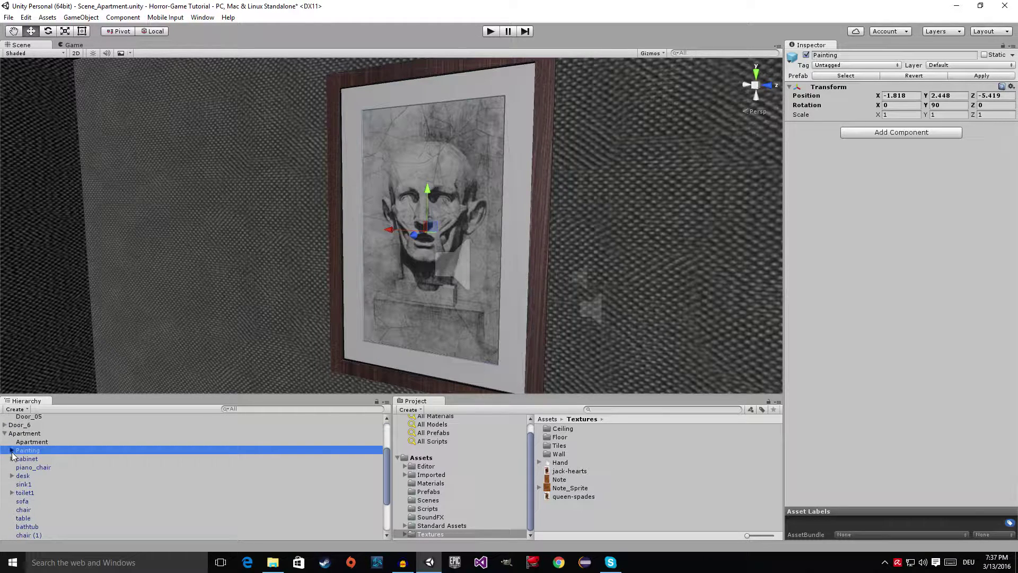
{"action": "left_click", "coordinate": [11, 450]}
{"action": "left_click", "coordinate": [34, 468]}
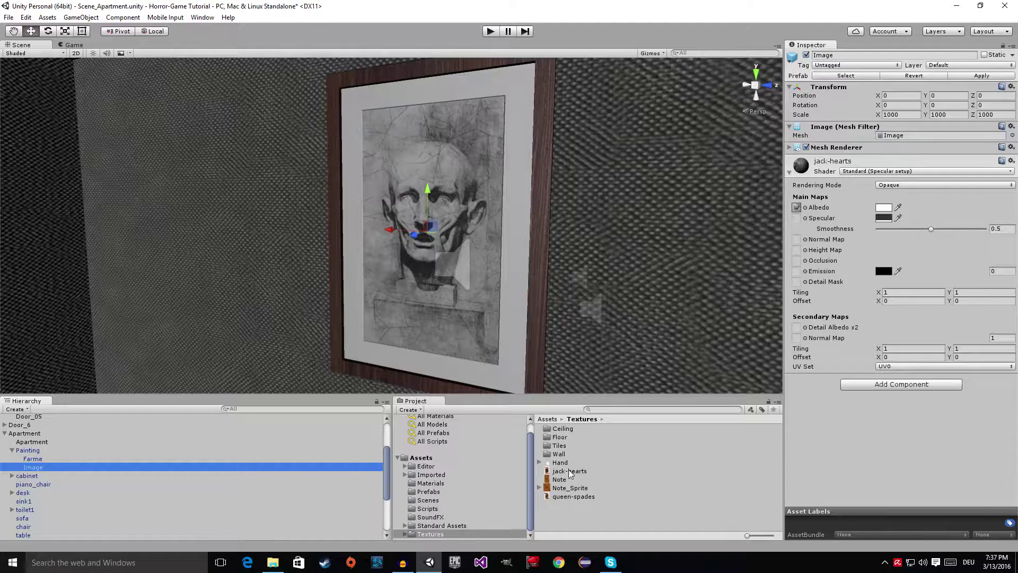
{"action": "left_click_drag", "start_coordinate": [570, 473], "coordinate": [572, 471]}
{"action": "left_click_drag", "start_coordinate": [716, 471], "coordinate": [802, 473]}
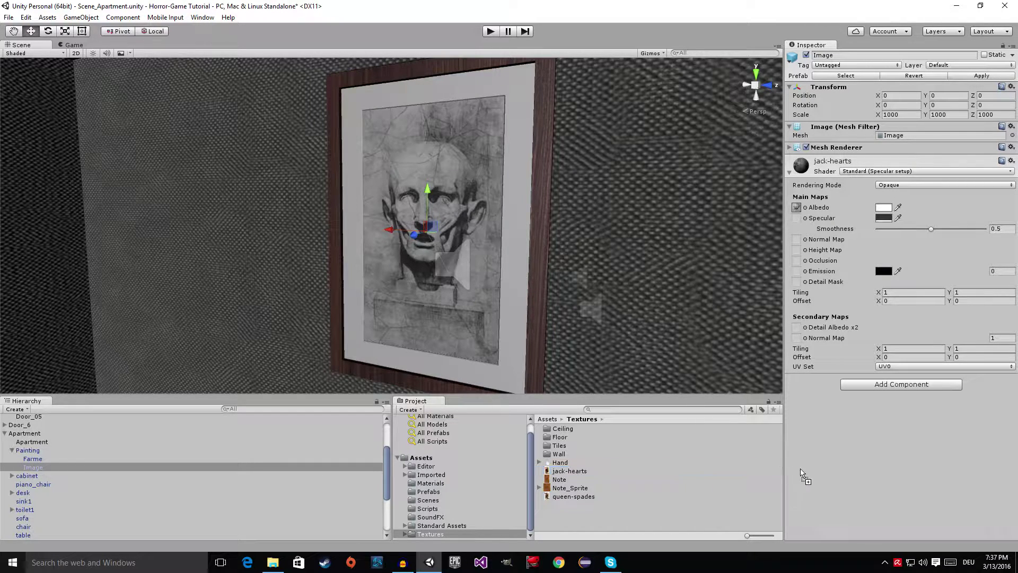
{"action": "left_click_drag", "start_coordinate": [879, 435], "coordinate": [874, 433]}
Open the Prefabs folder of PaintingCollection2 under Imported/Paintings in the project assets.
{"action": "mouse_move", "coordinate": [573, 248]}
{"action": "right_mouse_down"}
{"action": "mouse_move", "coordinate": [582, 234]}
{"action": "mouse_move", "coordinate": [627, 243]}
{"action": "mouse_move", "coordinate": [632, 209]}
{"action": "mouse_move", "coordinate": [588, 277]}
{"action": "mouse_move", "coordinate": [554, 234]}
{"action": "mouse_move", "coordinate": [554, 245]}
{"action": "mouse_move", "coordinate": [596, 227]}
{"action": "mouse_move", "coordinate": [589, 245]}
{"action": "mouse_move", "coordinate": [543, 257]}
{"action": "mouse_move", "coordinate": [546, 241]}
{"action": "mouse_move", "coordinate": [432, 266]}
{"action": "mouse_move", "coordinate": [54, 263]}
{"action": "mouse_move", "coordinate": [85, 273]}
{"action": "right_mouse_up"}
{"action": "key", "text": "w"}
{"action": "mouse_move", "coordinate": [338, 253]}
{"action": "right_mouse_down"}
{"action": "mouse_move", "coordinate": [609, 269]}
{"action": "mouse_move", "coordinate": [571, 238]}
{"action": "mouse_move", "coordinate": [556, 245]}
{"action": "right_mouse_up"}
{"action": "right_click_drag", "start_coordinate": [512, 207], "coordinate": [541, 205]}
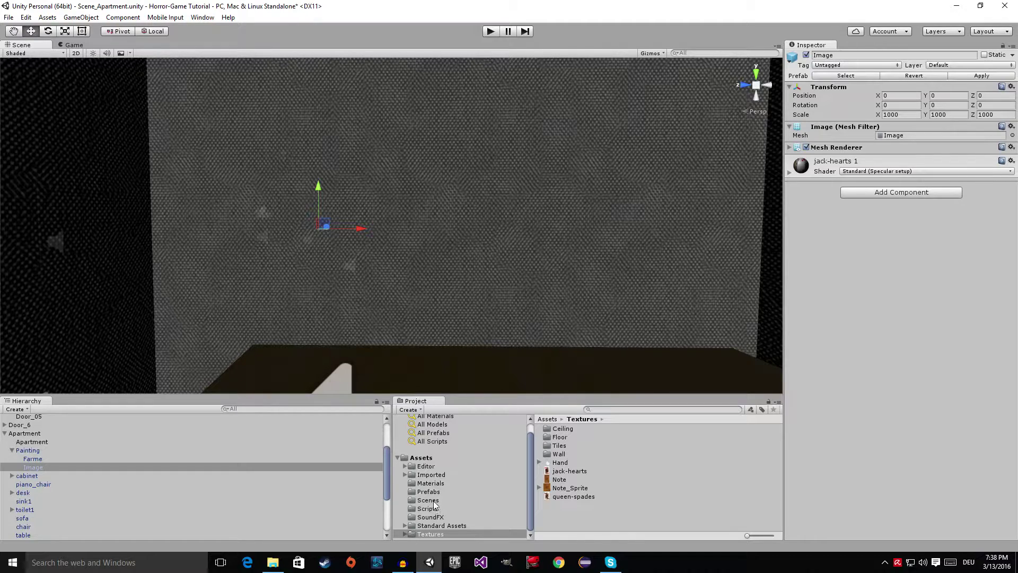
{"action": "left_click", "coordinate": [433, 475]}
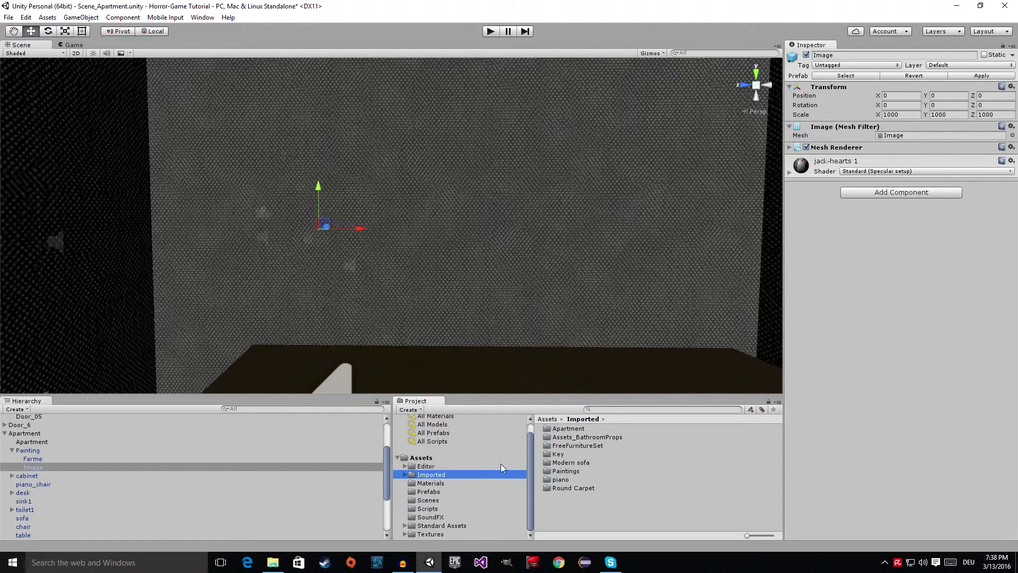
{"action": "double_click", "coordinate": [563, 472]}
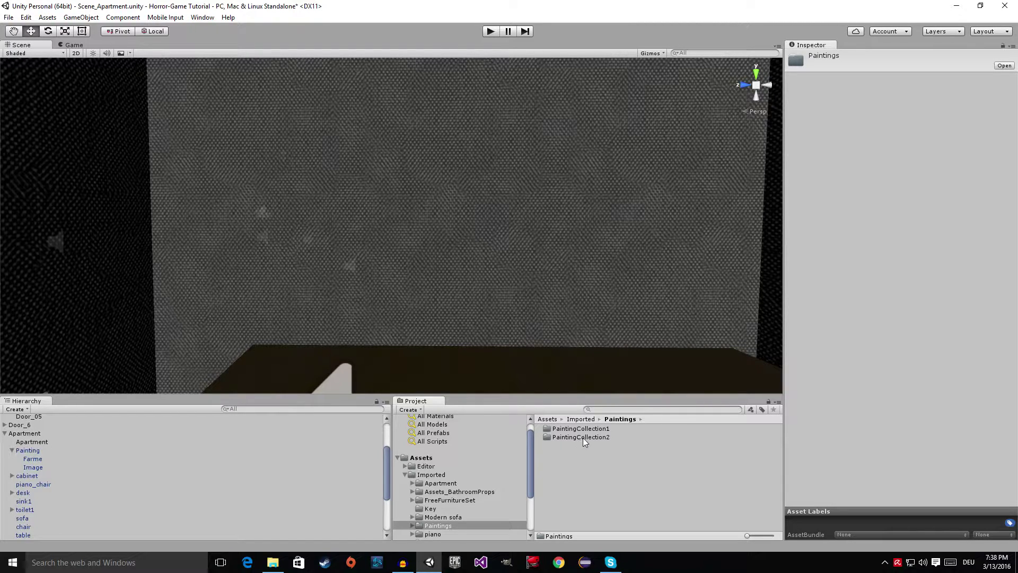
{"action": "double_click", "coordinate": [597, 437]}
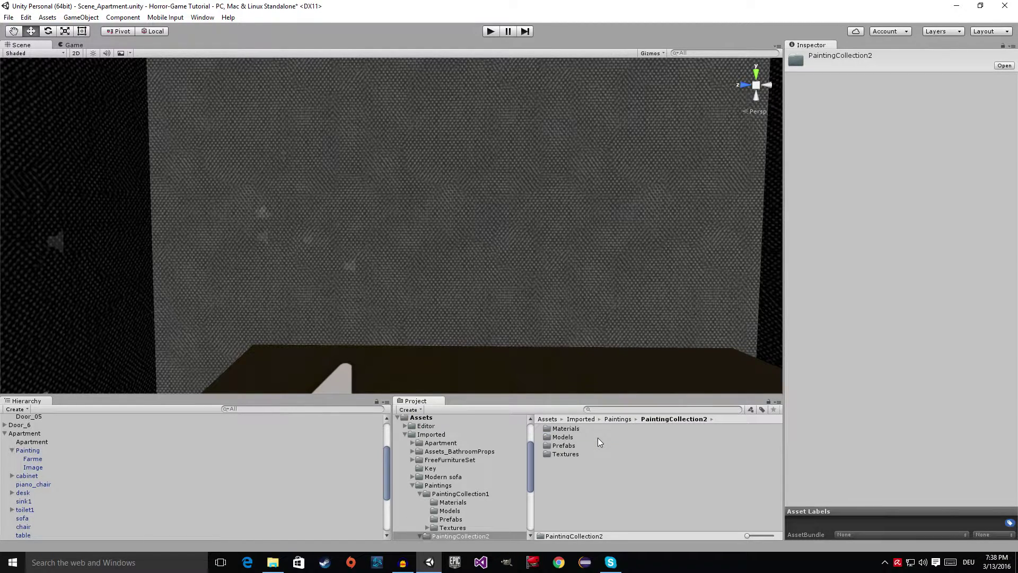
{"action": "double_click", "coordinate": [564, 446]}
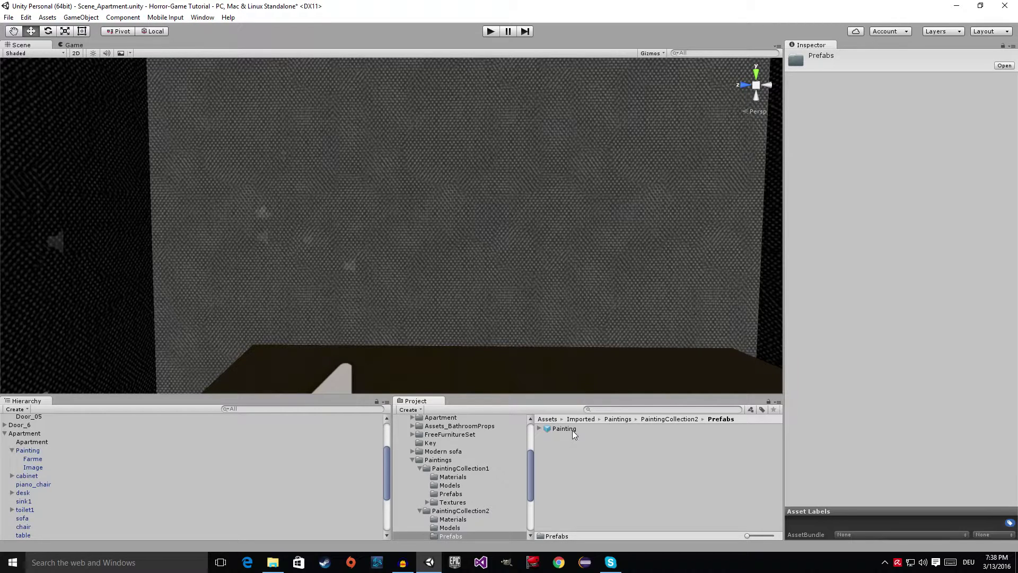
Preview the Painting prefab and place an instance of it on the bare wall opposite the first painting.
{"action": "left_click", "coordinate": [572, 428]}
{"action": "left_click", "coordinate": [888, 458]}
{"action": "mouse_move", "coordinate": [886, 455]}
{"action": "left_mouse_down"}
{"action": "mouse_move", "coordinate": [819, 422]}
{"action": "mouse_move", "coordinate": [809, 445]}
{"action": "left_mouse_up"}
{"action": "mouse_move", "coordinate": [542, 425]}
{"action": "left_mouse_down"}
{"action": "mouse_move", "coordinate": [557, 428]}
{"action": "mouse_move", "coordinate": [584, 340]}
{"action": "left_mouse_up"}
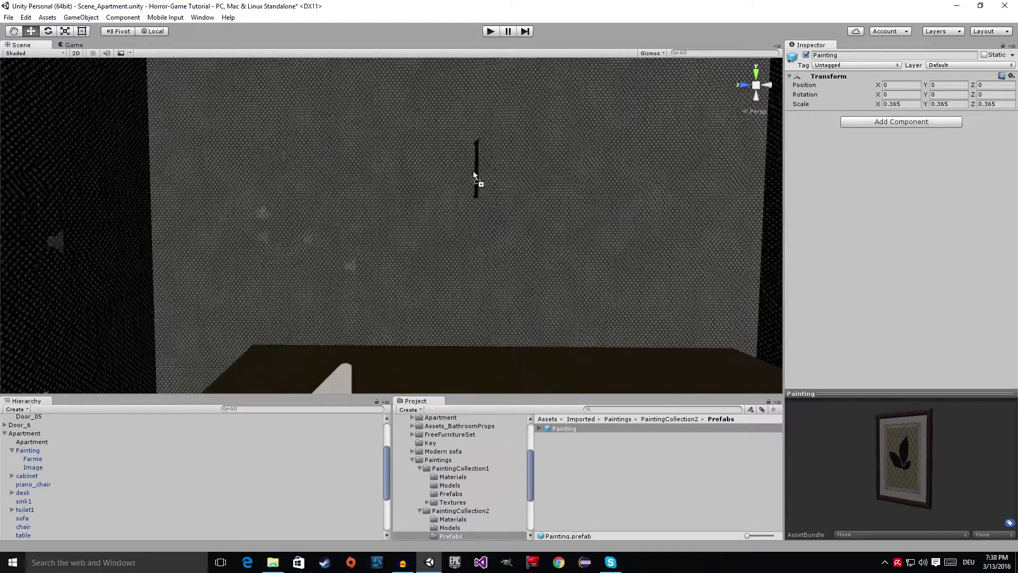
{"action": "left_click_drag", "start_coordinate": [473, 172], "coordinate": [470, 171]}
Set the new painting's Y rotation to -90.
{"action": "key", "text": "w"}
{"action": "mouse_move", "coordinate": [498, 209]}
{"action": "right_mouse_down"}
{"action": "mouse_move", "coordinate": [542, 166]}
{"action": "mouse_move", "coordinate": [585, 171]}
{"action": "right_mouse_up"}
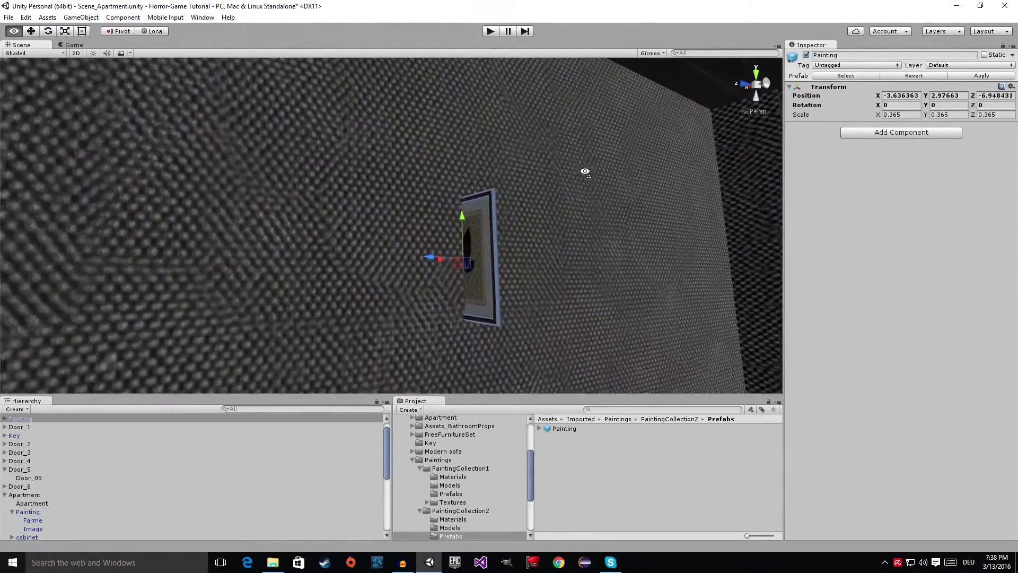
{"action": "mouse_move", "coordinate": [584, 171]}
{"action": "left_mouse_down", "text": "alt"}
{"action": "mouse_move", "coordinate": [586, 159]}
{"action": "mouse_move", "coordinate": [598, 180]}
{"action": "mouse_move", "coordinate": [602, 166]}
{"action": "mouse_move", "coordinate": [647, 190]}
{"action": "mouse_move", "coordinate": [615, 202]}
{"action": "mouse_move", "coordinate": [620, 209]}
{"action": "mouse_move", "coordinate": [482, 213]}
{"action": "mouse_move", "coordinate": [550, 212]}
{"action": "mouse_move", "coordinate": [588, 191]}
{"action": "mouse_move", "coordinate": [521, 189]}
{"action": "mouse_move", "coordinate": [520, 200]}
{"action": "mouse_move", "coordinate": [603, 195]}
{"action": "left_mouse_up", "text": "alt"}
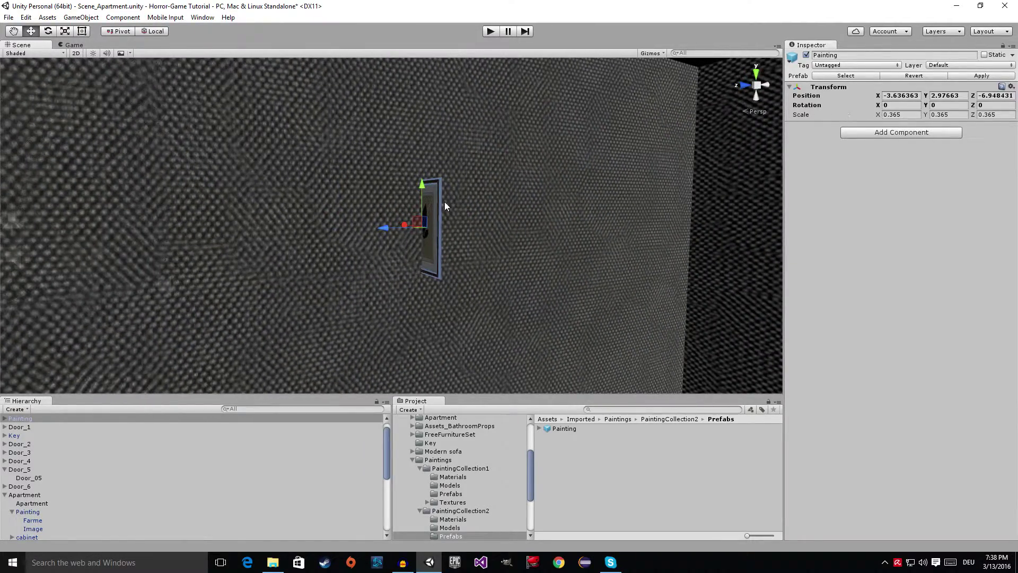
{"action": "mouse_move", "coordinate": [422, 168]}
{"action": "left_mouse_down", "text": "alt"}
{"action": "mouse_move", "coordinate": [424, 183]}
{"action": "mouse_move", "coordinate": [440, 182]}
{"action": "left_mouse_up", "text": "alt"}
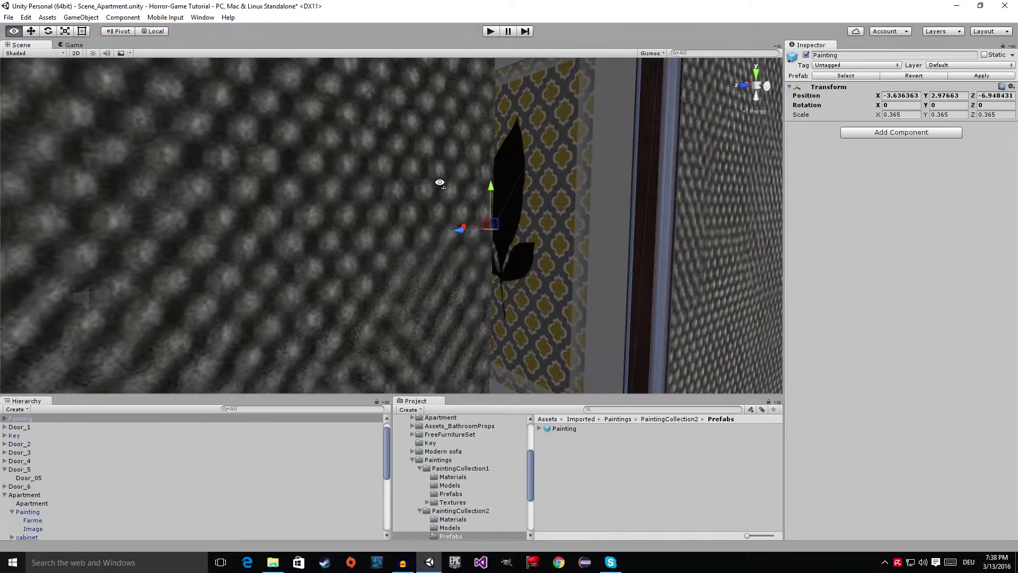
{"action": "left_click_drag", "start_coordinate": [506, 189], "coordinate": [505, 199], "text": "alt"}
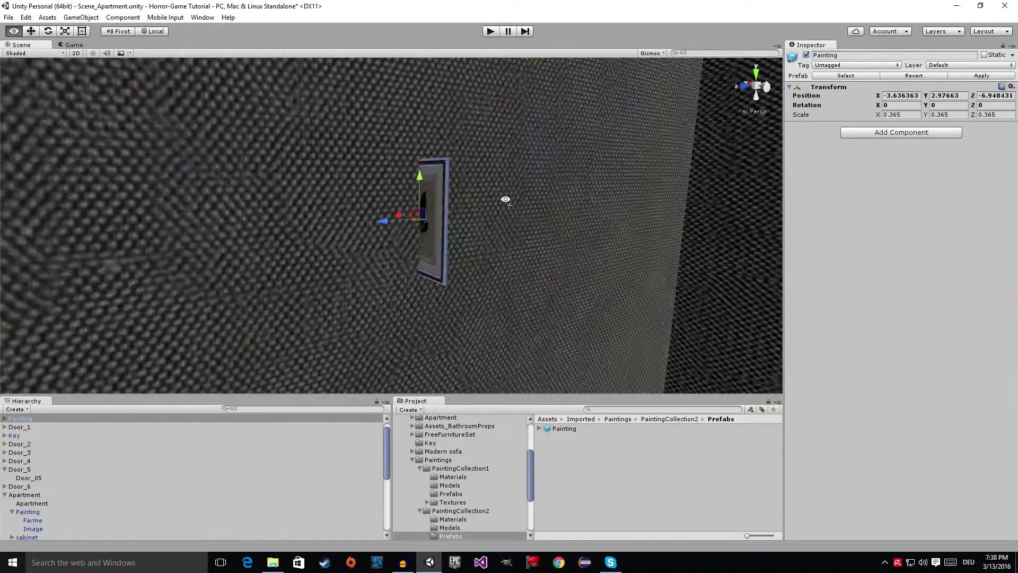
{"action": "left_click", "coordinate": [952, 105]}
{"action": "type", "text": "-90"}
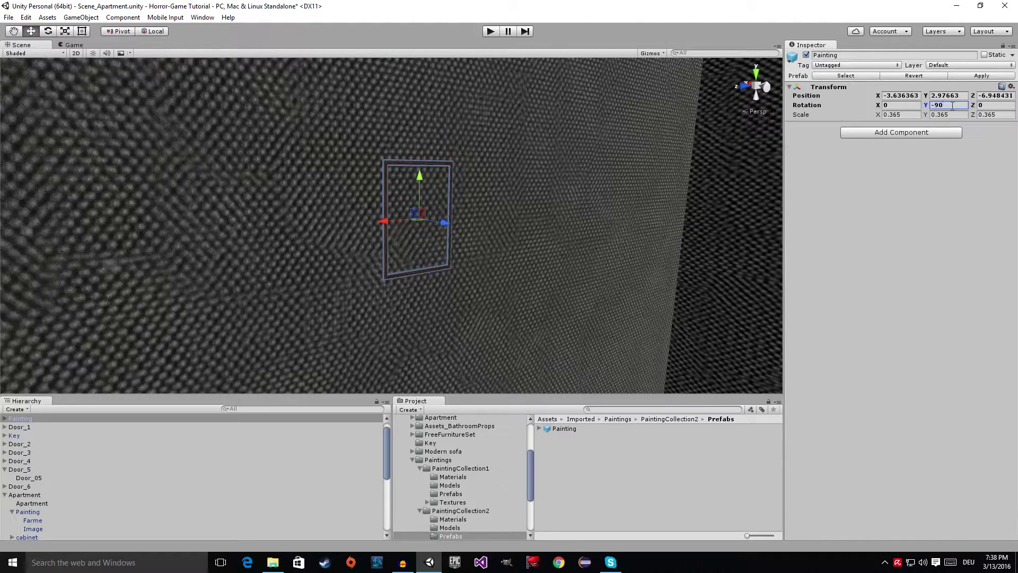
Move the new painting out of the wall surface to X position -3.642.
{"action": "mouse_move", "coordinate": [445, 224]}
{"action": "left_mouse_down"}
{"action": "mouse_move", "coordinate": [330, 228]}
{"action": "mouse_move", "coordinate": [357, 209]}
{"action": "mouse_move", "coordinate": [336, 228]}
{"action": "mouse_move", "coordinate": [341, 221]}
{"action": "mouse_move", "coordinate": [323, 280]}
{"action": "mouse_move", "coordinate": [358, 230]}
{"action": "mouse_move", "coordinate": [366, 236]}
{"action": "left_mouse_up"}
{"action": "key", "text": "ctrl+z"}
{"action": "scroll", "coordinate": [384, 246], "scroll_direction": "up", "scroll_amount": 2}
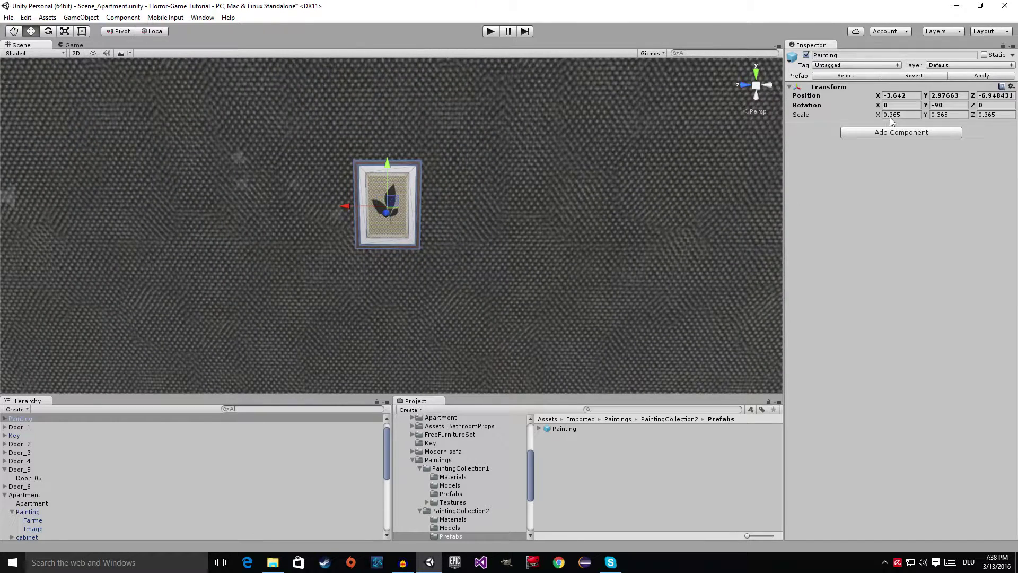
Set the new painting's X and Y scale to 0.75.
{"action": "left_click", "coordinate": [913, 114]}
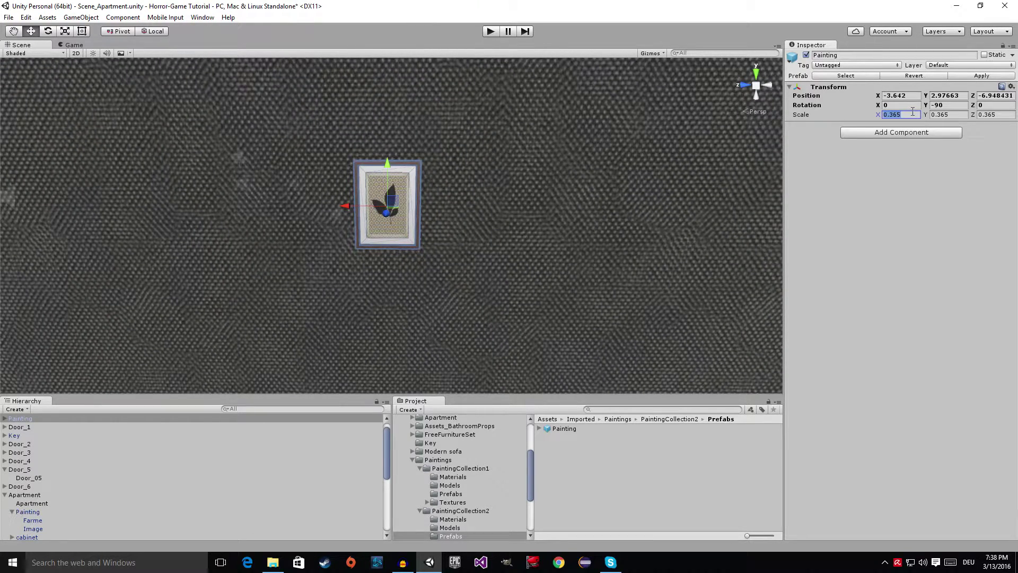
{"action": "type", "text": "0.75"}
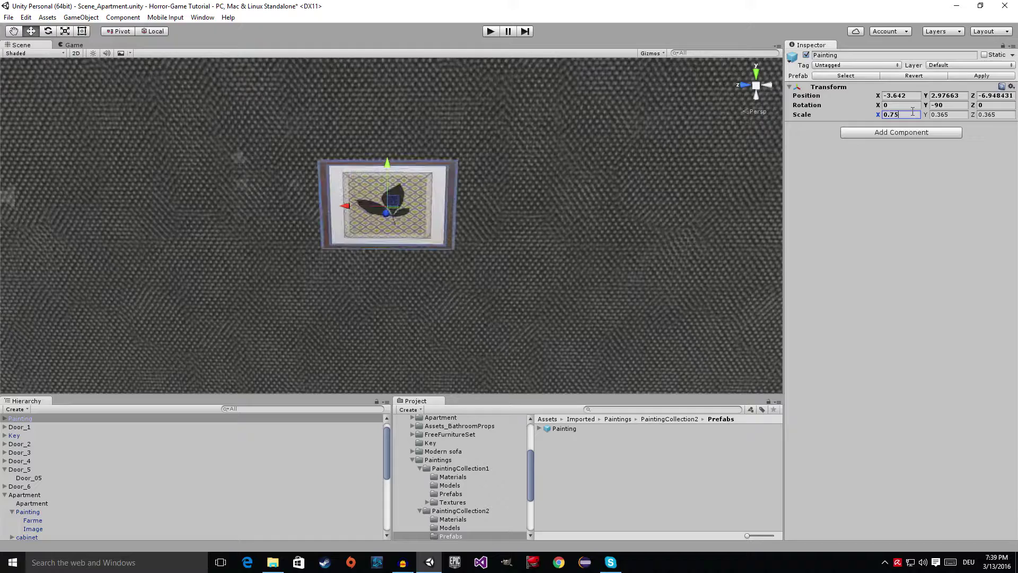
{"action": "left_click", "coordinate": [947, 112]}
{"action": "type", "text": "0."}
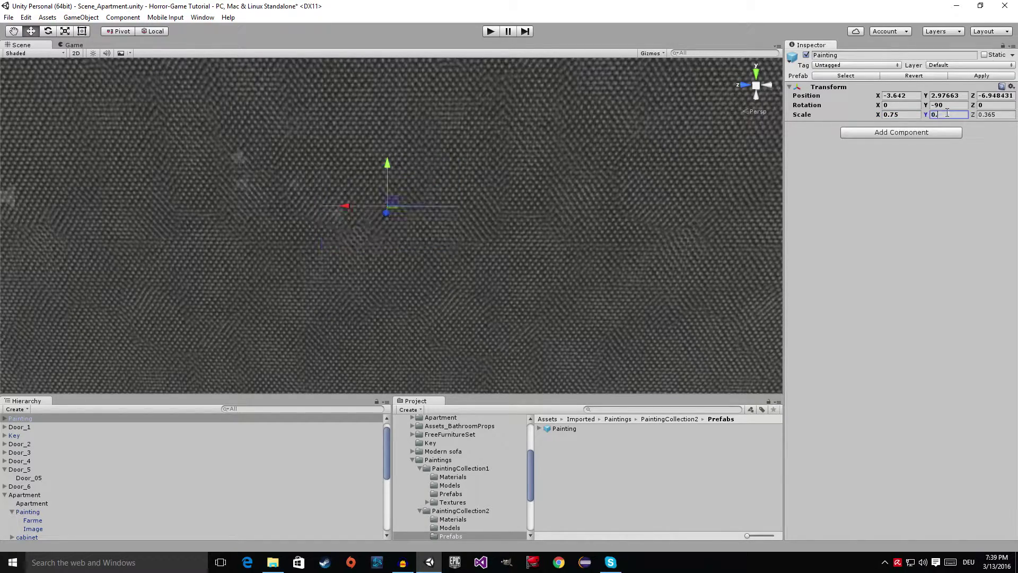
{"action": "type", "text": "75"}
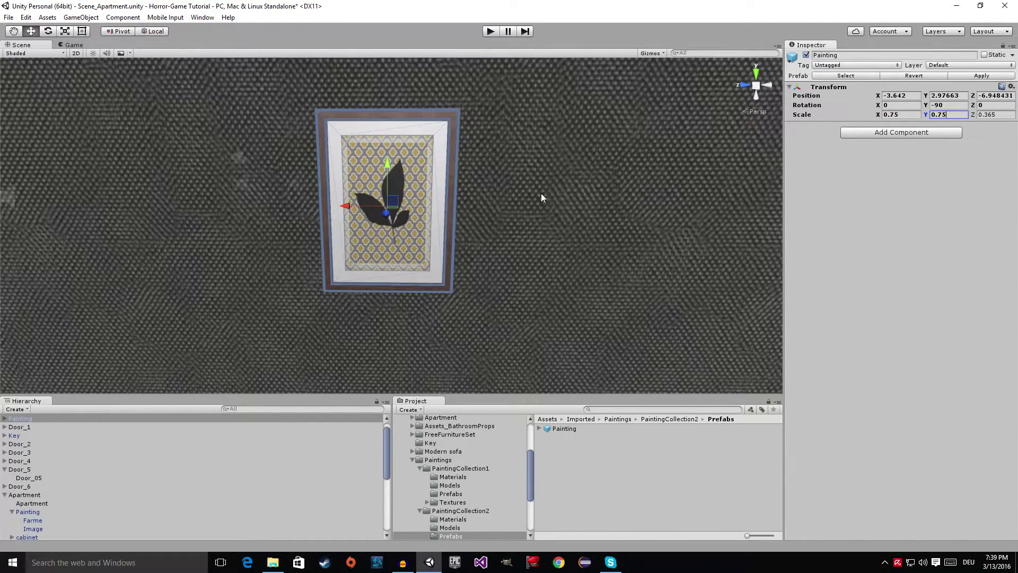
{"action": "mouse_move", "coordinate": [541, 193]}
{"action": "right_mouse_down"}
{"action": "mouse_move", "coordinate": [532, 207]}
{"action": "mouse_move", "coordinate": [552, 191]}
{"action": "mouse_move", "coordinate": [718, 164]}
{"action": "right_mouse_up"}
{"action": "key", "text": "s"}
{"action": "key", "text": "w"}
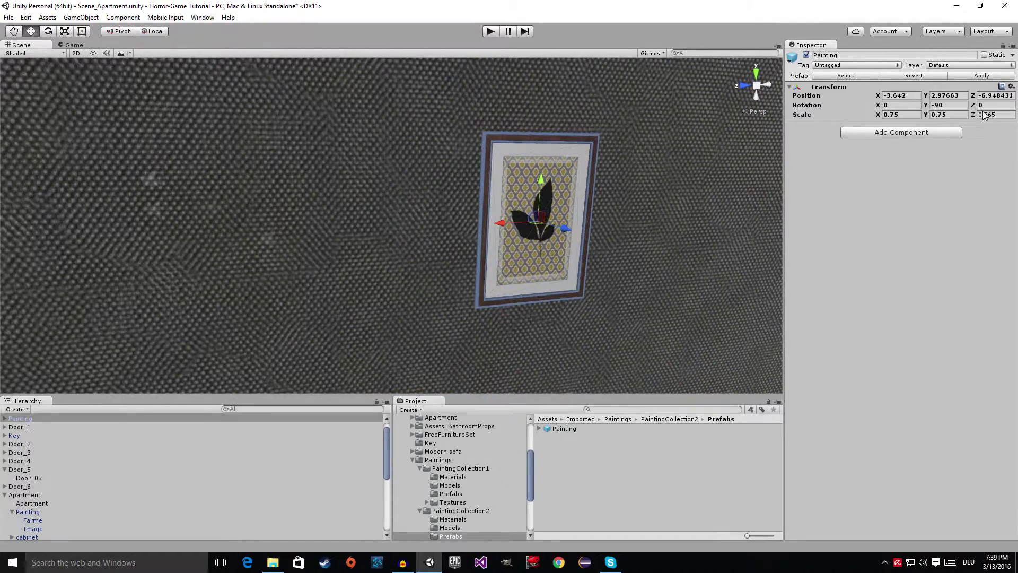
{"action": "mouse_move", "coordinate": [617, 233]}
{"action": "right_mouse_down"}
{"action": "mouse_move", "coordinate": [785, 233]}
{"action": "mouse_move", "coordinate": [448, 232]}
{"action": "mouse_move", "coordinate": [358, 174]}
{"action": "mouse_move", "coordinate": [420, 133]}
{"action": "right_mouse_up"}
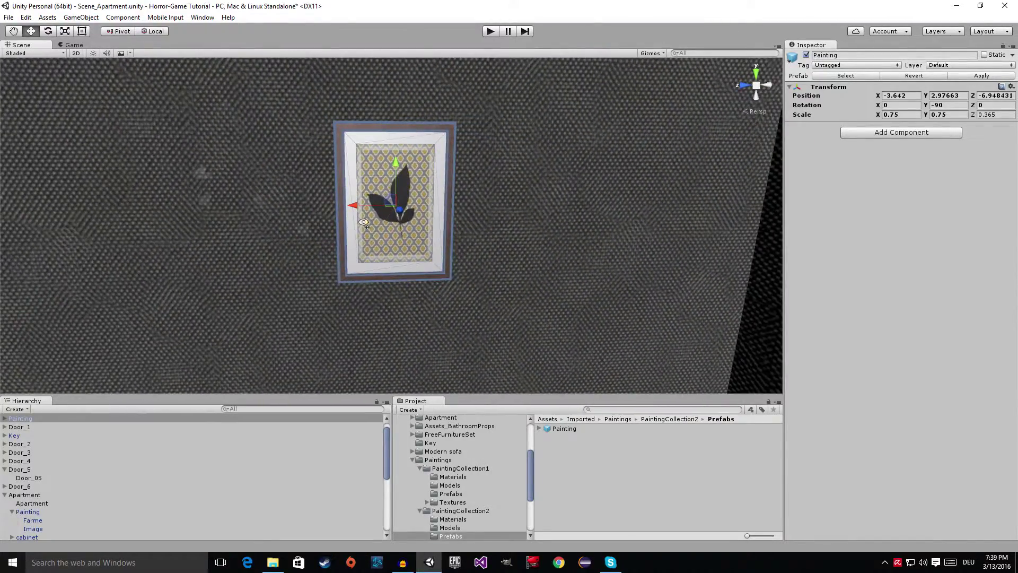
Open the project's main Textures folder and try to apply the queen-spades texture to the new Painting object.
{"action": "mouse_move", "coordinate": [363, 222]}
{"action": "right_mouse_down"}
{"action": "mouse_move", "coordinate": [550, 220]}
{"action": "mouse_move", "coordinate": [402, 278]}
{"action": "mouse_move", "coordinate": [353, 246]}
{"action": "mouse_move", "coordinate": [356, 231]}
{"action": "right_mouse_up"}
{"action": "scroll", "coordinate": [467, 461], "scroll_direction": "down", "scroll_amount": 5}
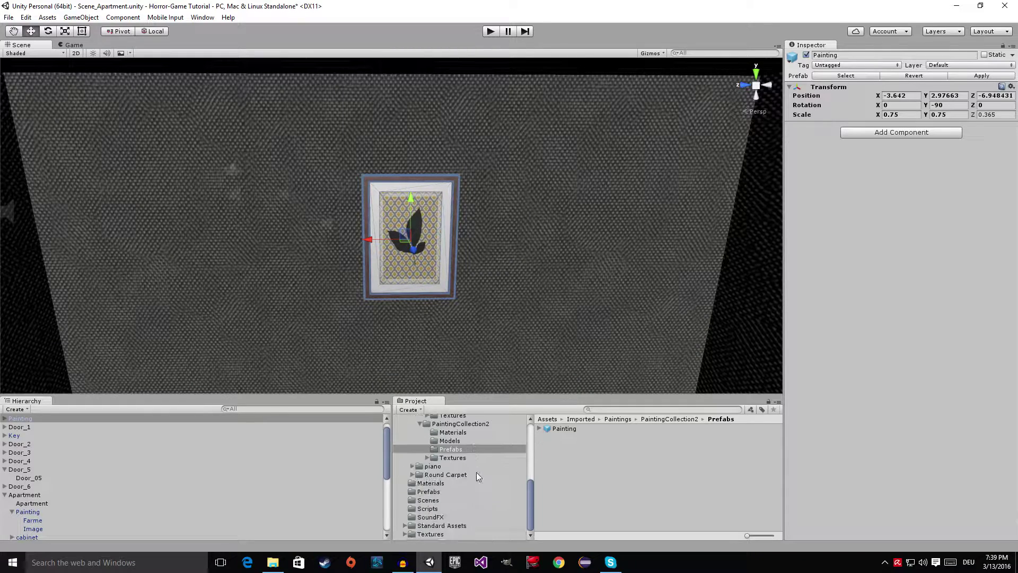
{"action": "left_click", "coordinate": [434, 533]}
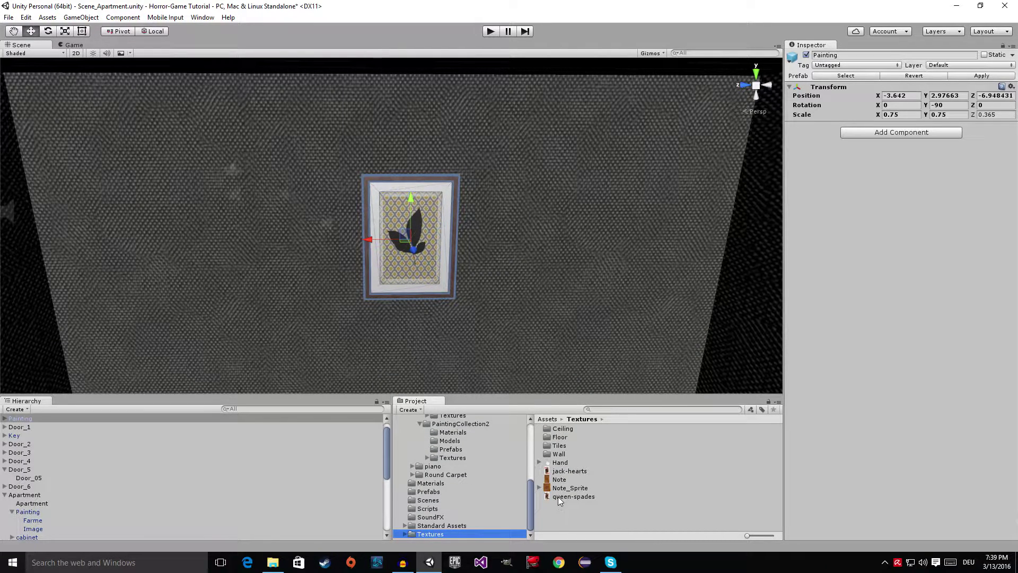
{"action": "left_click_drag", "start_coordinate": [553, 498], "coordinate": [801, 500]}
{"action": "left_click_drag", "start_coordinate": [886, 294], "coordinate": [622, 515]}
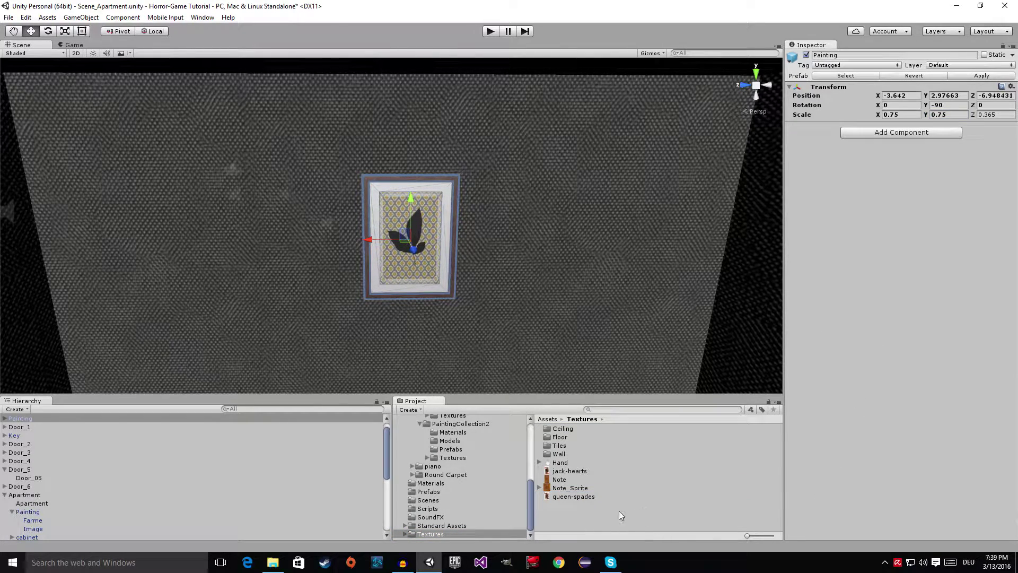
Select the new painting's Image child object and apply the queen-spades texture to it.
{"action": "left_click", "coordinate": [6, 418]}
{"action": "left_click", "coordinate": [4, 418]}
{"action": "left_click", "coordinate": [25, 436]}
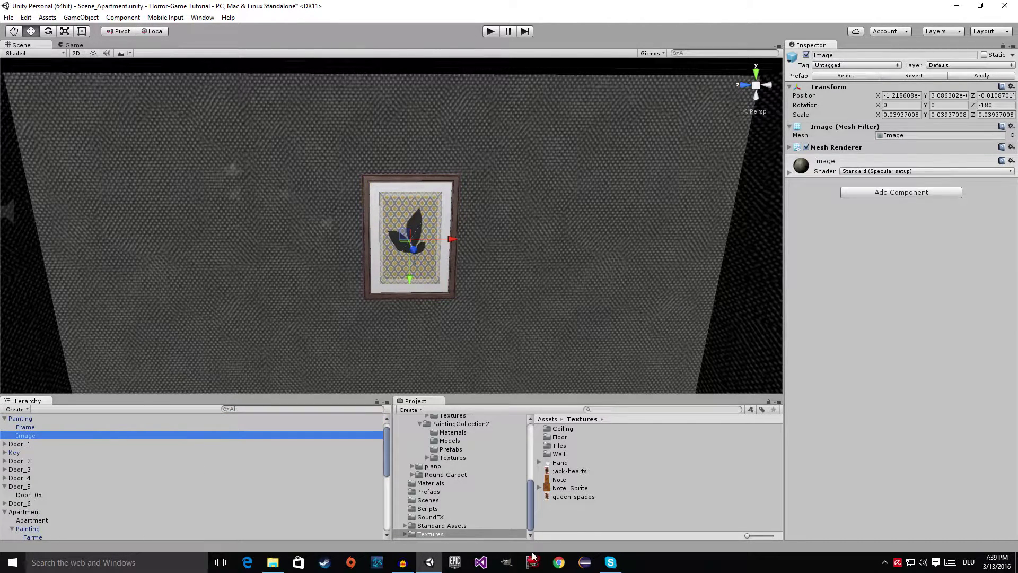
{"action": "left_click_drag", "start_coordinate": [573, 498], "coordinate": [912, 358]}
{"action": "left_click_drag", "start_coordinate": [904, 286], "coordinate": [902, 286]}
Inspect the queen of spades painting on the wall and the desk below it, up close and from a distance.
{"action": "scroll", "coordinate": [504, 292], "scroll_direction": "up", "scroll_amount": 4}
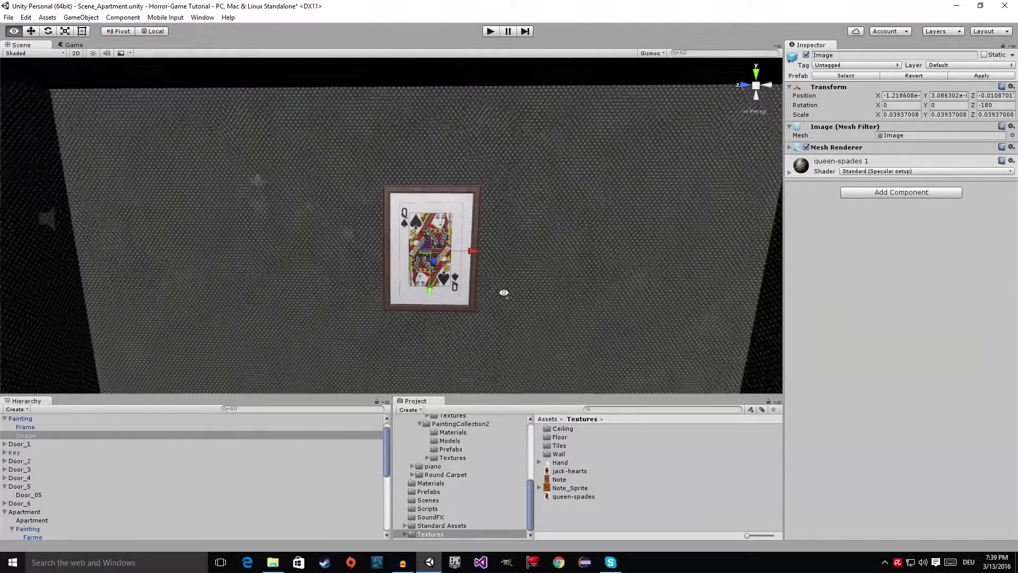
{"action": "scroll", "coordinate": [509, 302], "scroll_direction": "up", "scroll_amount": 3}
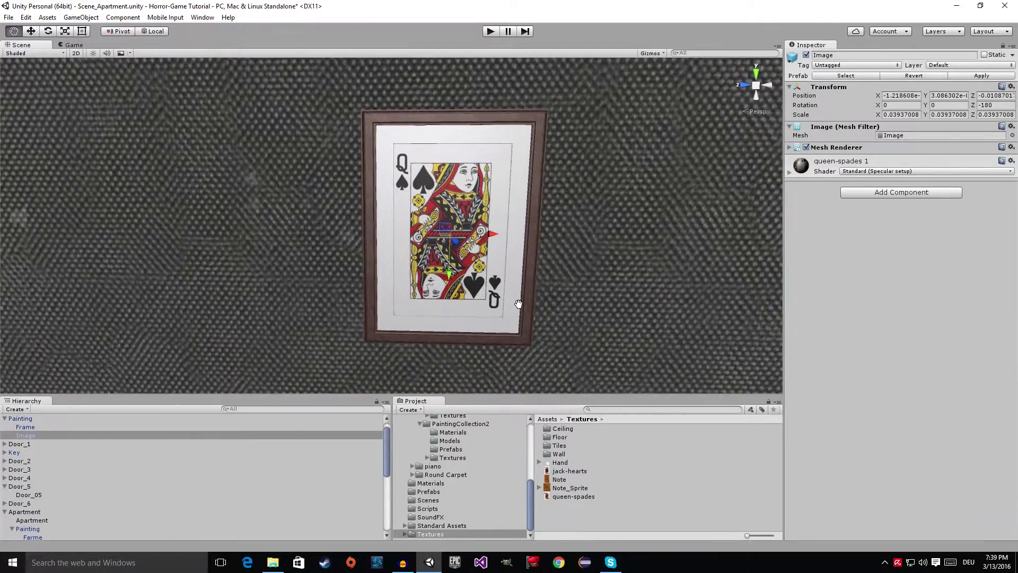
{"action": "mouse_move", "coordinate": [519, 303]}
{"action": "right_mouse_down"}
{"action": "mouse_move", "coordinate": [525, 335]}
{"action": "mouse_move", "coordinate": [520, 297]}
{"action": "mouse_move", "coordinate": [493, 359]}
{"action": "mouse_move", "coordinate": [442, 391]}
{"action": "mouse_move", "coordinate": [474, 255]}
{"action": "right_mouse_up"}
{"action": "key", "text": "s"}
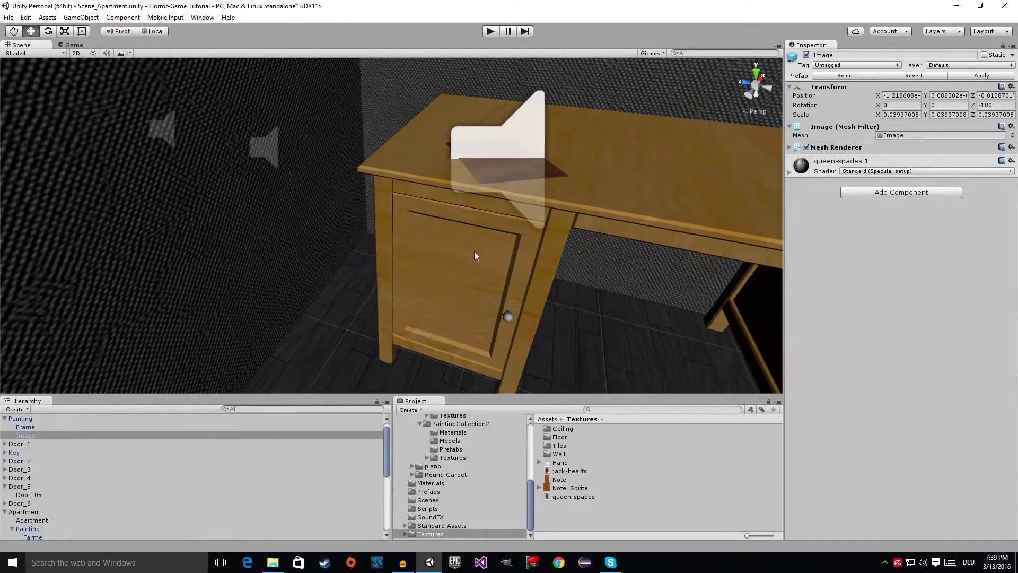
{"action": "right_click_drag", "start_coordinate": [413, 211], "coordinate": [442, 182]}
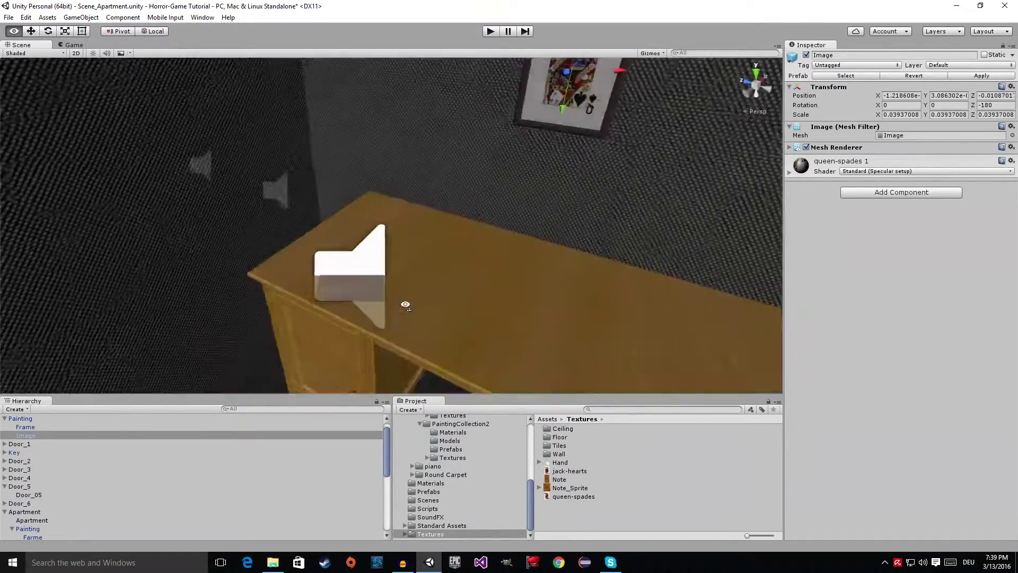
{"action": "mouse_move", "coordinate": [405, 305]}
{"action": "right_mouse_down"}
{"action": "mouse_move", "coordinate": [368, 321]}
{"action": "mouse_move", "coordinate": [441, 311]}
{"action": "mouse_move", "coordinate": [440, 236]}
{"action": "mouse_move", "coordinate": [495, 264]}
{"action": "mouse_move", "coordinate": [497, 249]}
{"action": "right_mouse_up"}
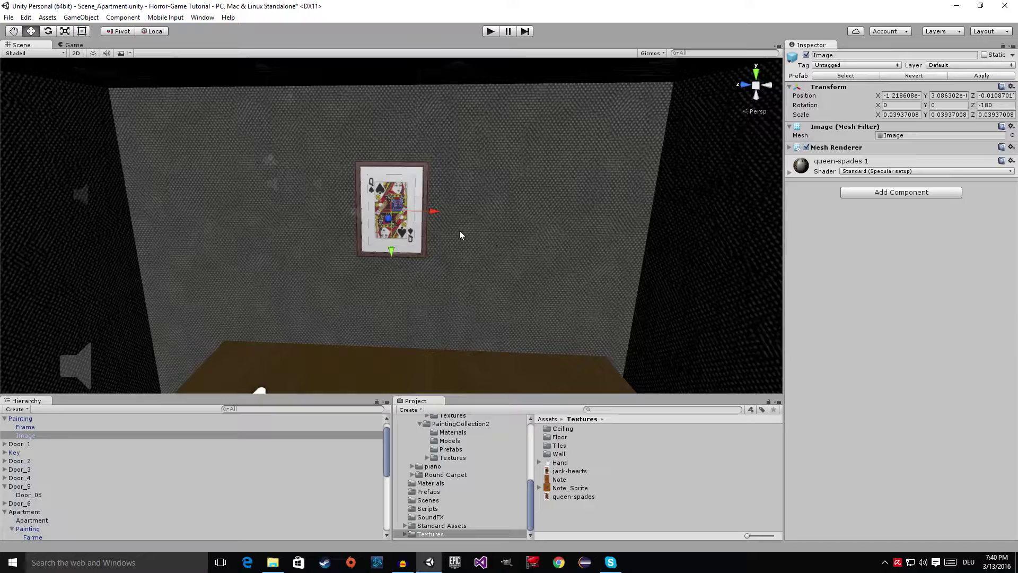
{"action": "mouse_move", "coordinate": [459, 233]}
{"action": "right_mouse_down"}
{"action": "mouse_move", "coordinate": [336, 438]}
{"action": "mouse_move", "coordinate": [383, 318]}
{"action": "mouse_move", "coordinate": [498, 212]}
{"action": "mouse_move", "coordinate": [527, 125]}
{"action": "mouse_move", "coordinate": [400, 301]}
{"action": "mouse_move", "coordinate": [391, 288]}
{"action": "mouse_move", "coordinate": [412, 227]}
{"action": "mouse_move", "coordinate": [518, 145]}
{"action": "mouse_move", "coordinate": [493, 154]}
{"action": "mouse_move", "coordinate": [460, 137]}
{"action": "mouse_move", "coordinate": [491, 139]}
{"action": "mouse_move", "coordinate": [499, 153]}
{"action": "mouse_move", "coordinate": [482, 212]}
{"action": "mouse_move", "coordinate": [504, 168]}
{"action": "right_mouse_up"}
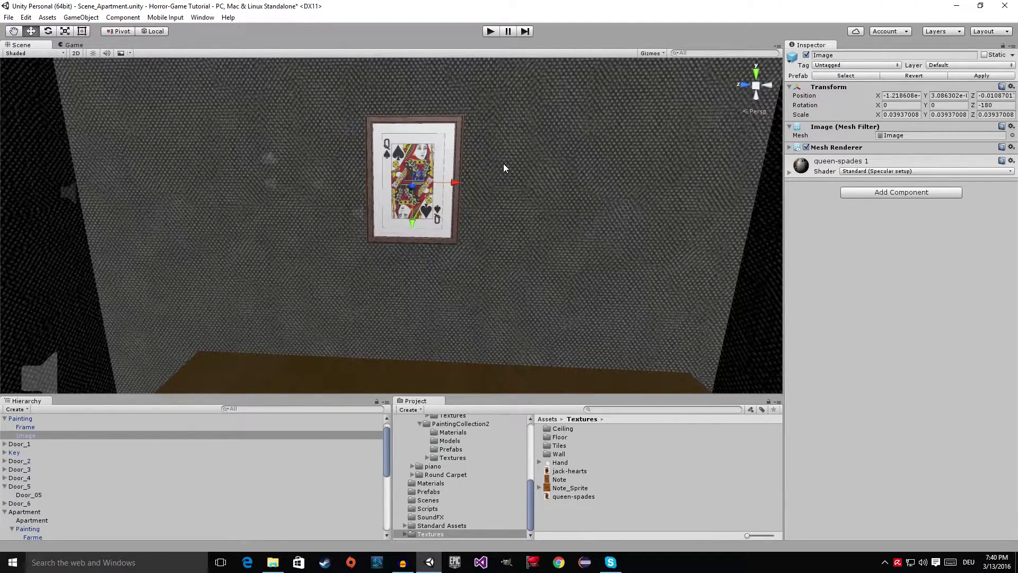